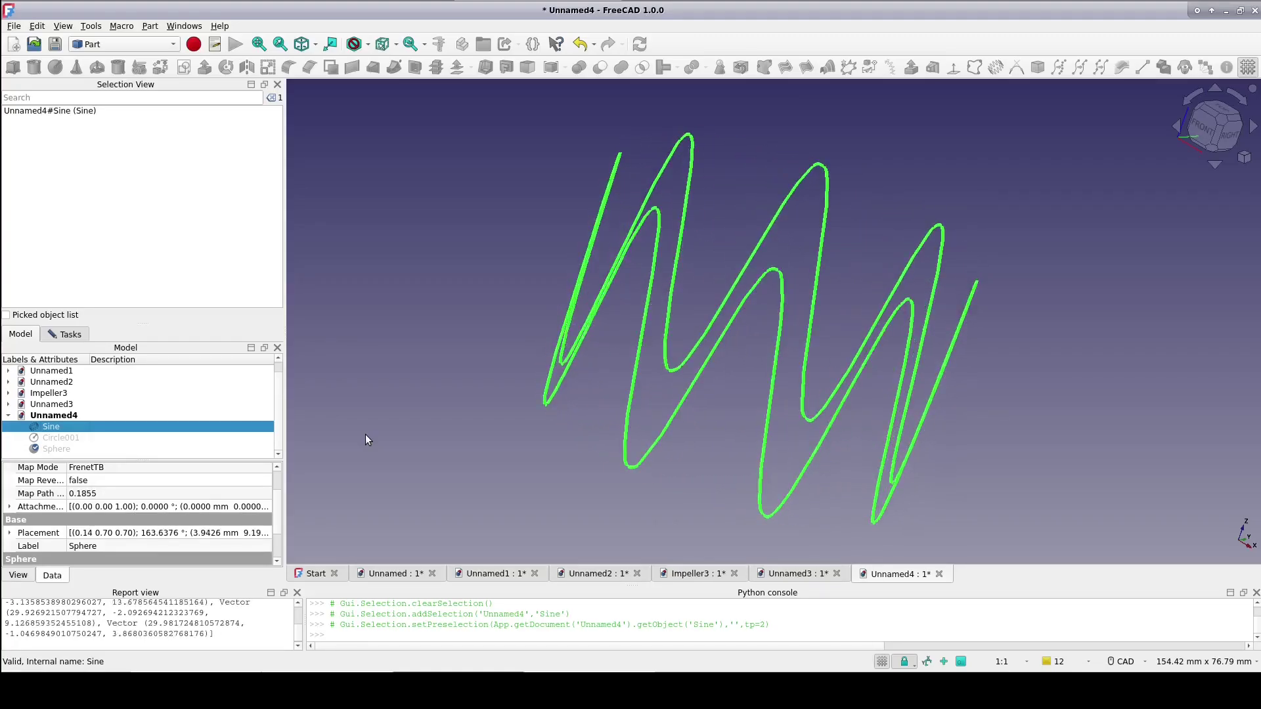
Look up the user macros location in FreeCAD's Execute macro dialog and close the dialog.
{"action": "key", "text": "alt+Tab"}
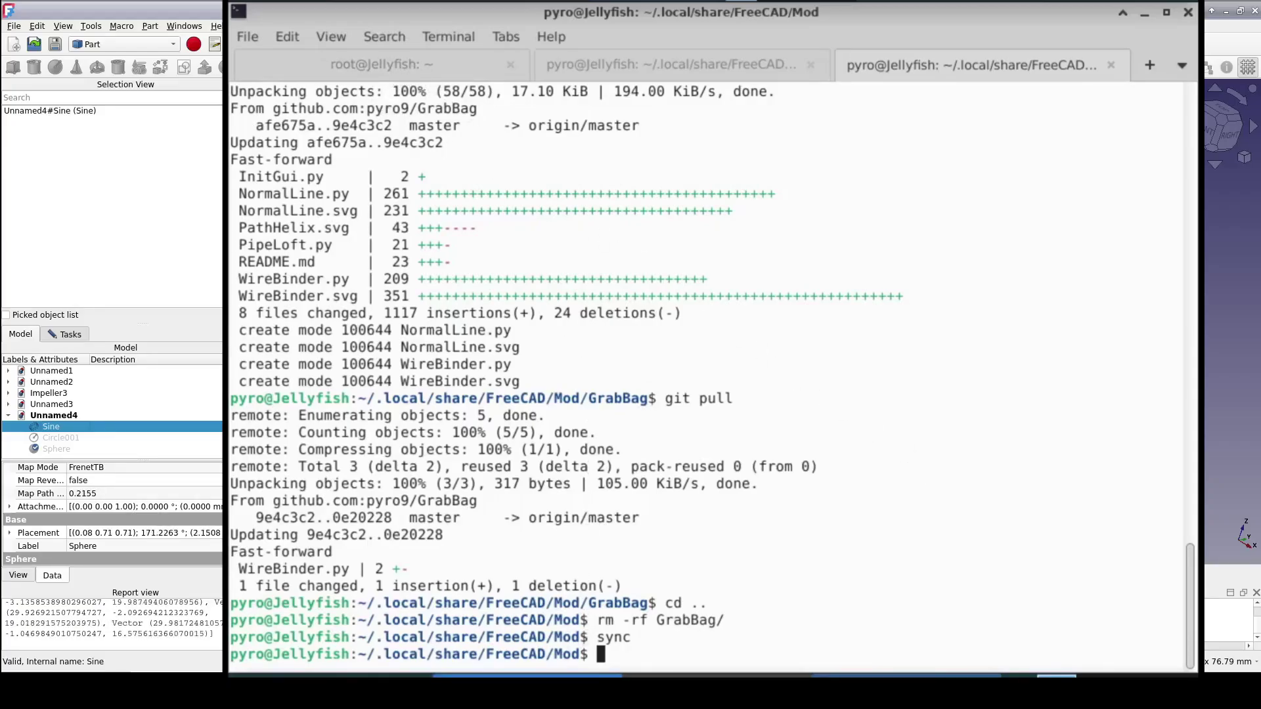
{"action": "key", "text": "alt+Tab"}
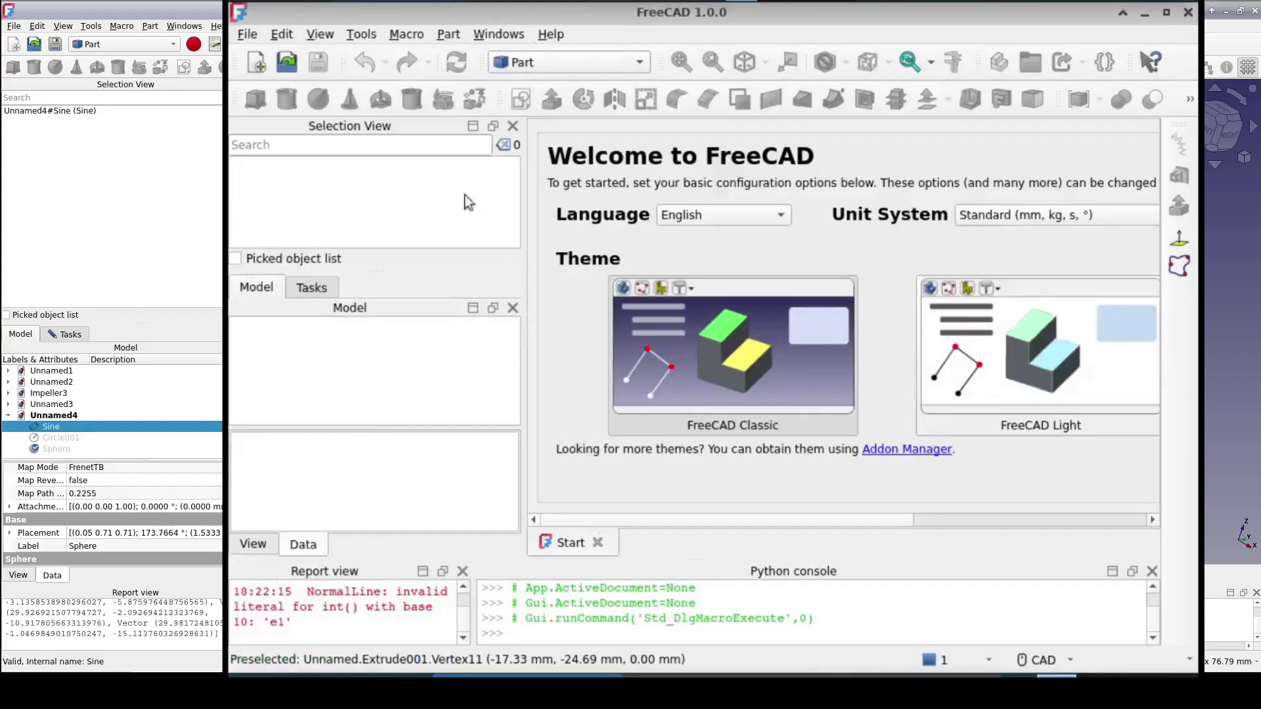
{"action": "left_click", "coordinate": [399, 36]}
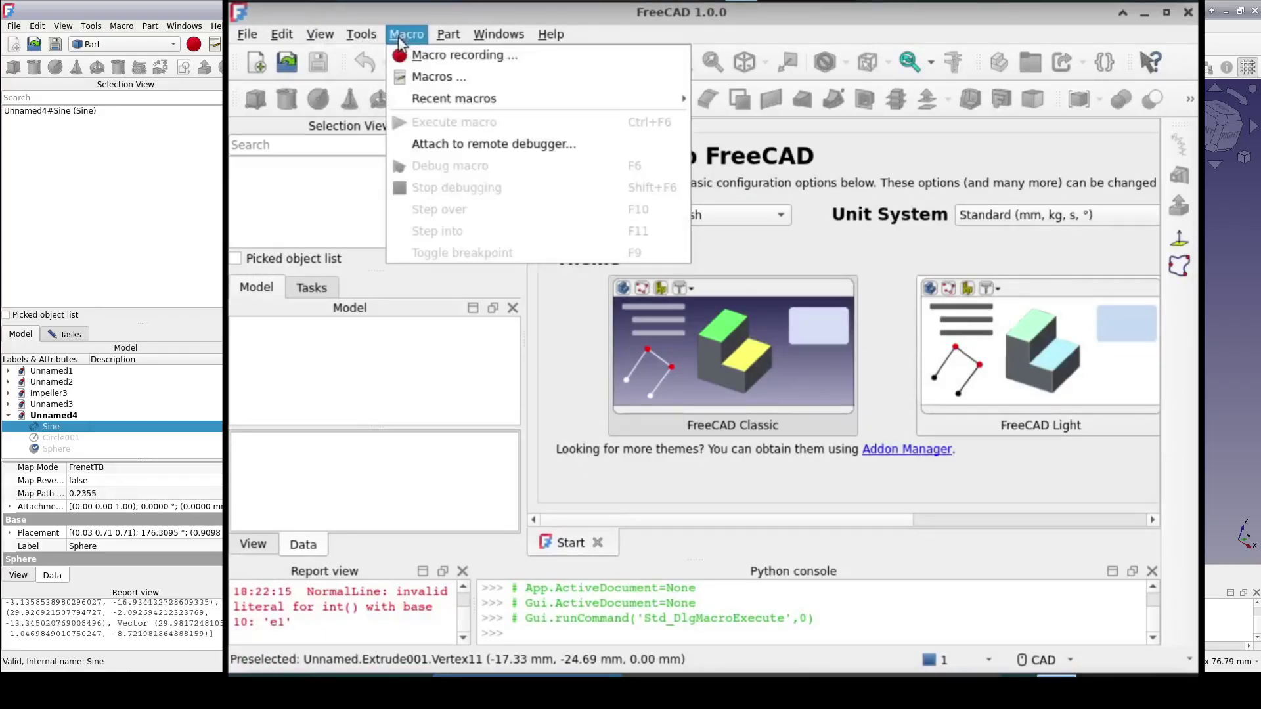
{"action": "left_click", "coordinate": [440, 78]}
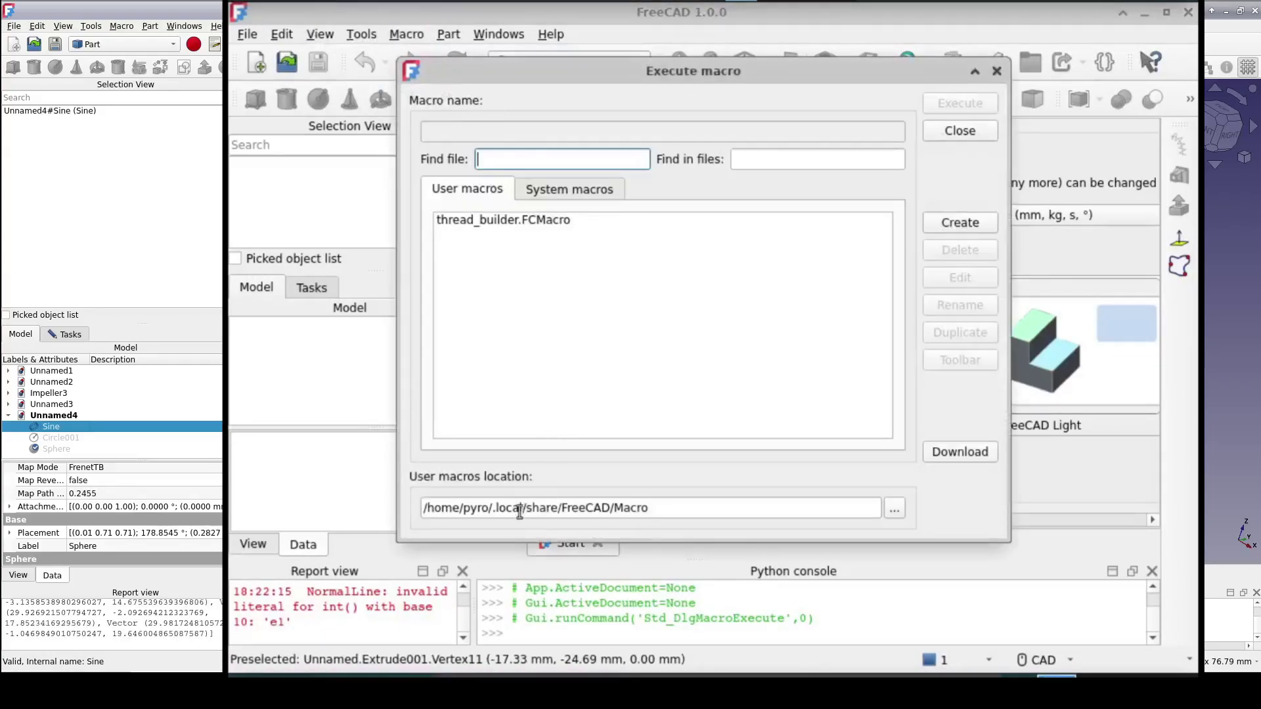
{"action": "left_click", "coordinate": [494, 508]}
{"action": "key", "text": "shift+Home"}
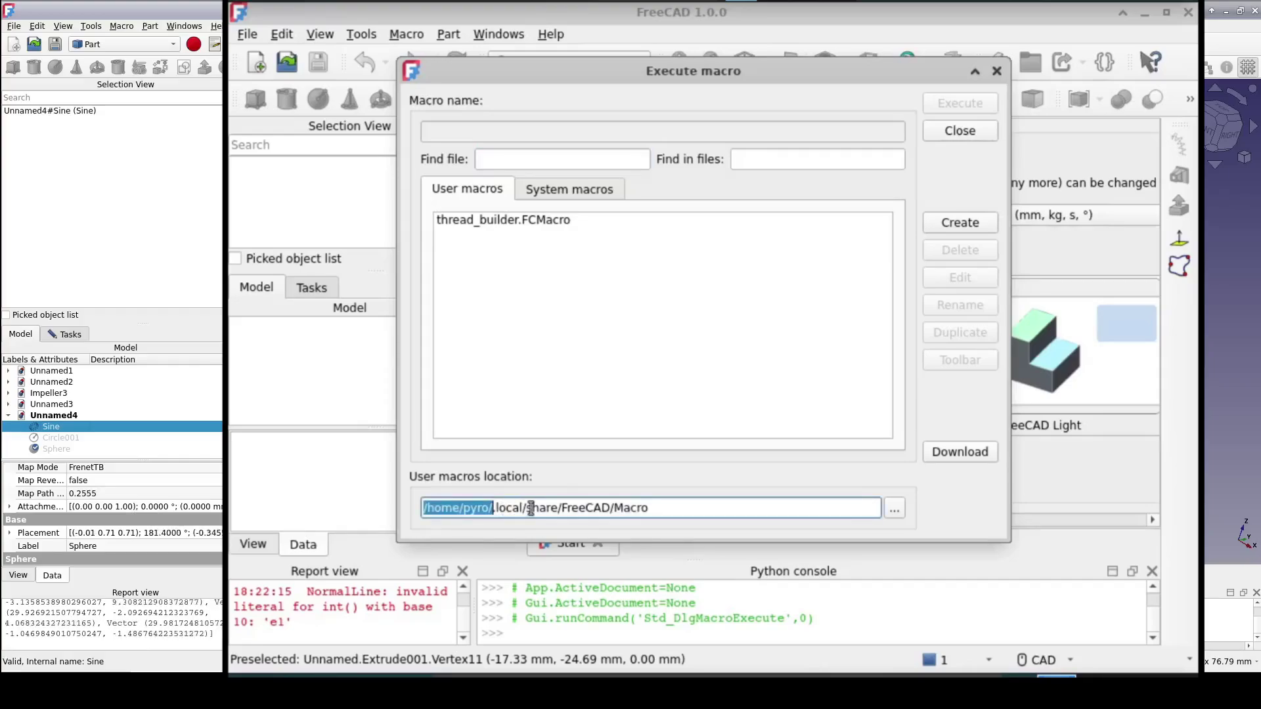
{"action": "triple_click", "coordinate": [531, 508]}
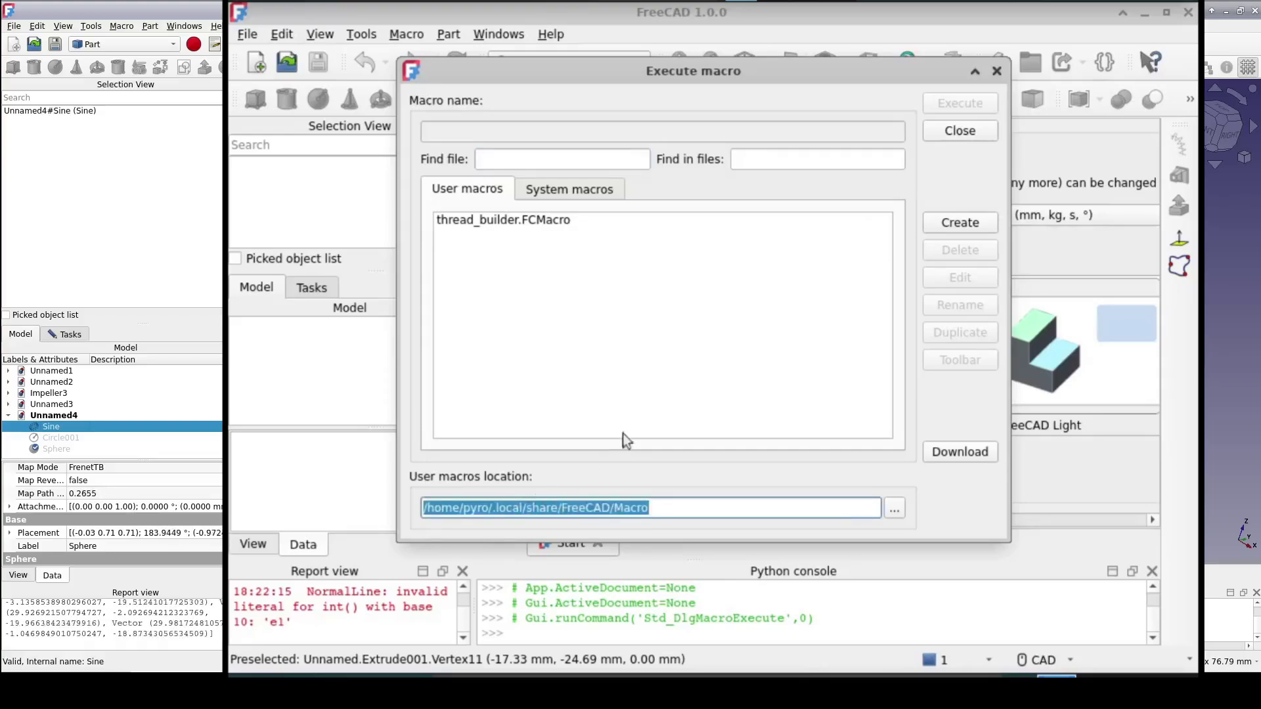
{"action": "left_click", "coordinate": [957, 132]}
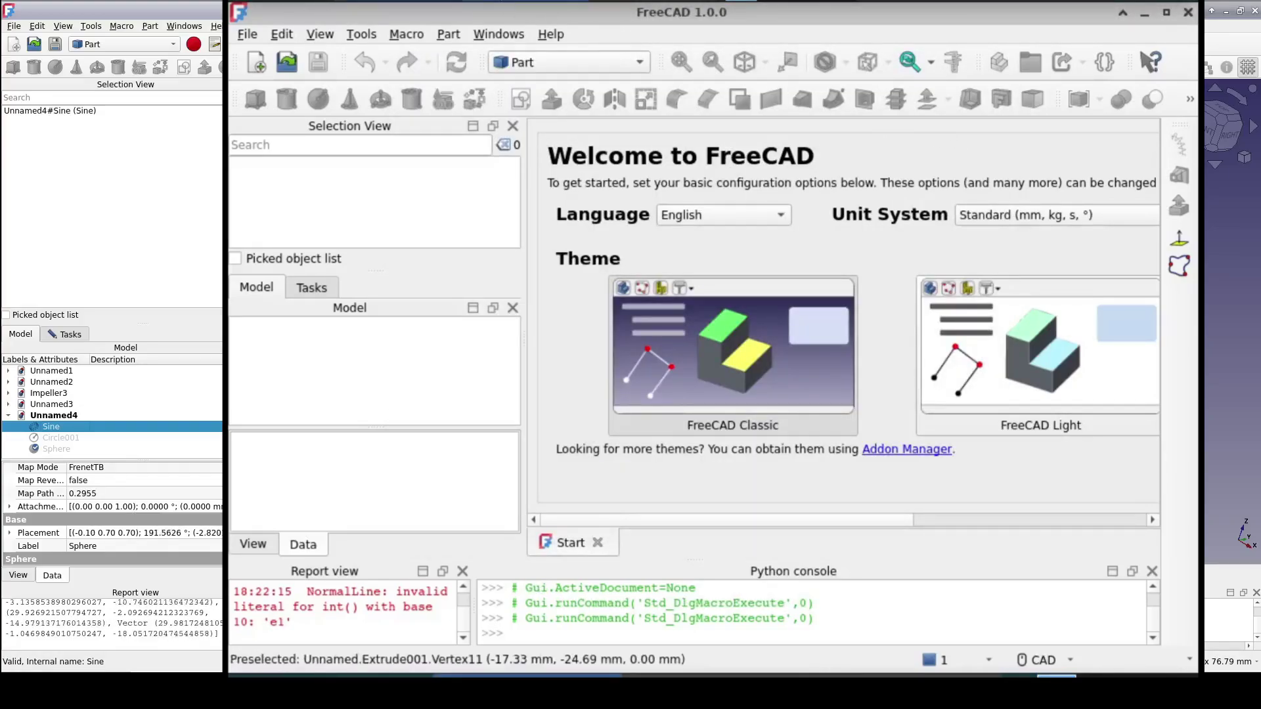
Switch to the browser and copy the SSH clone URL of the GrabBag repository on GitHub.
{"action": "key", "text": "alt+Tab"}
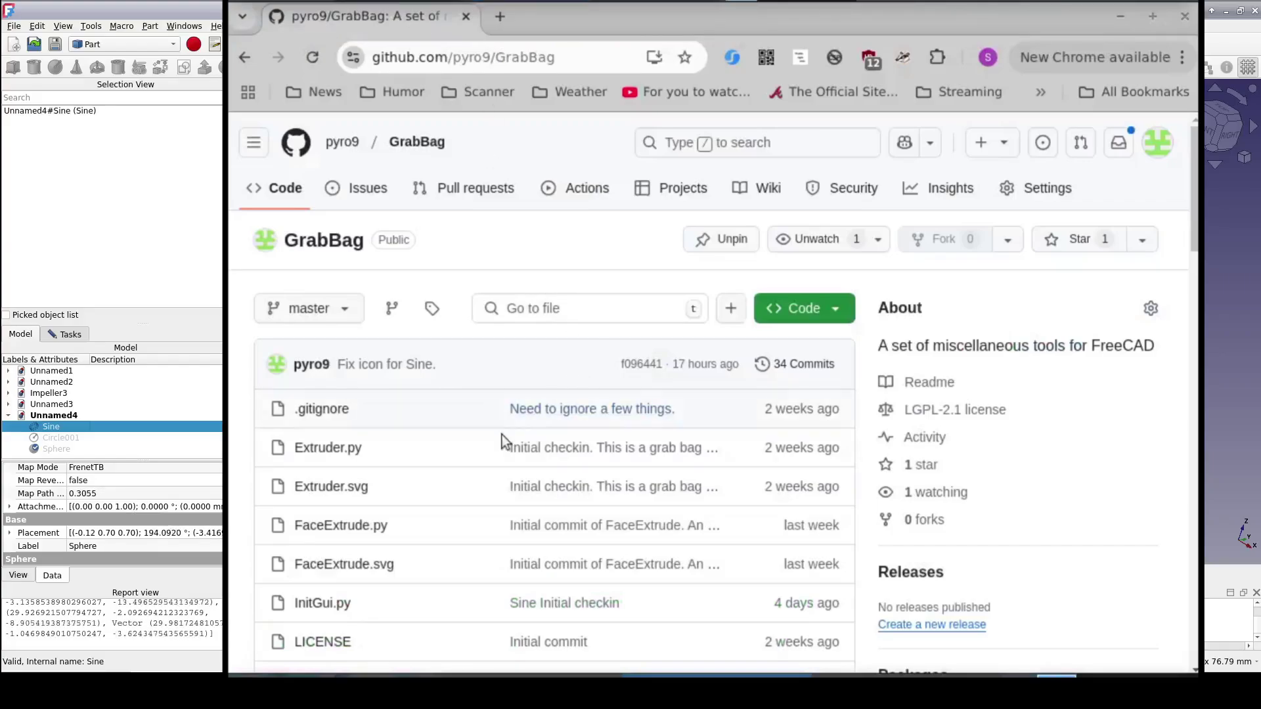
{"action": "left_click", "coordinate": [838, 312]}
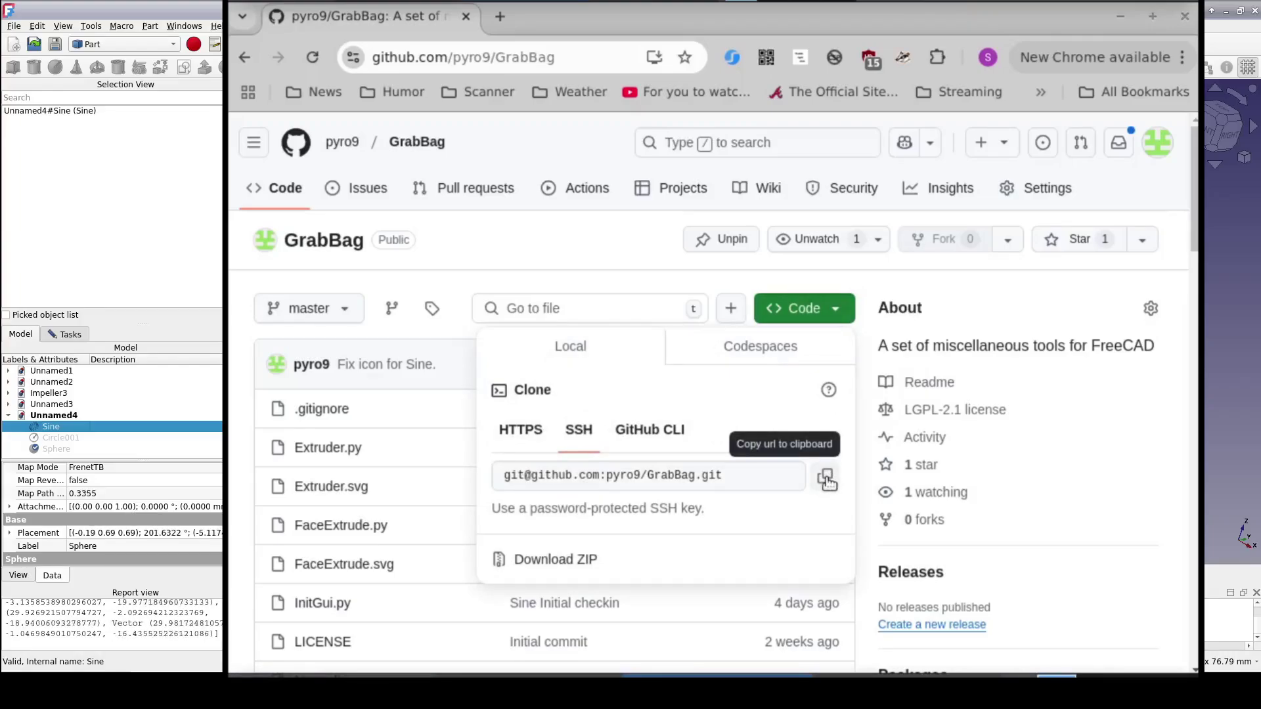
{"action": "left_click", "coordinate": [826, 479]}
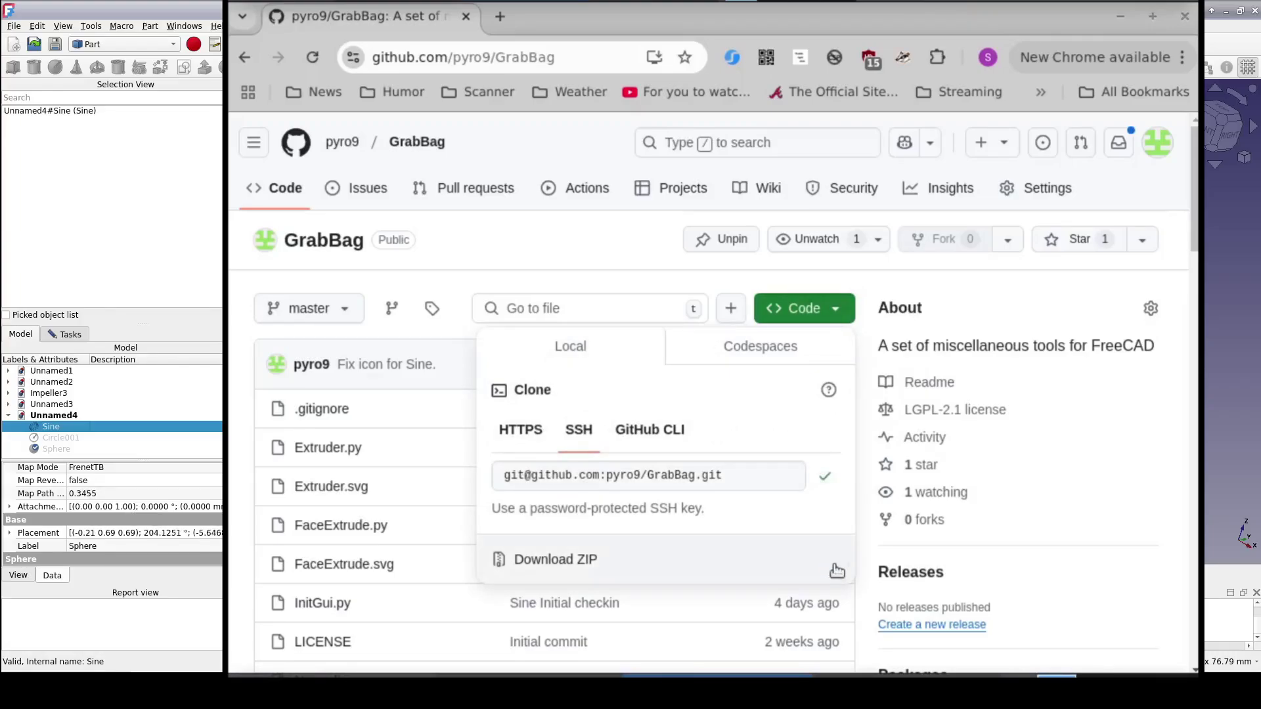
In the terminal, git clone the GrabBag repository from the copied URL into FreeCAD's Mod folder and list the GrabBag/ files.
{"action": "key", "text": "alt+Tab"}
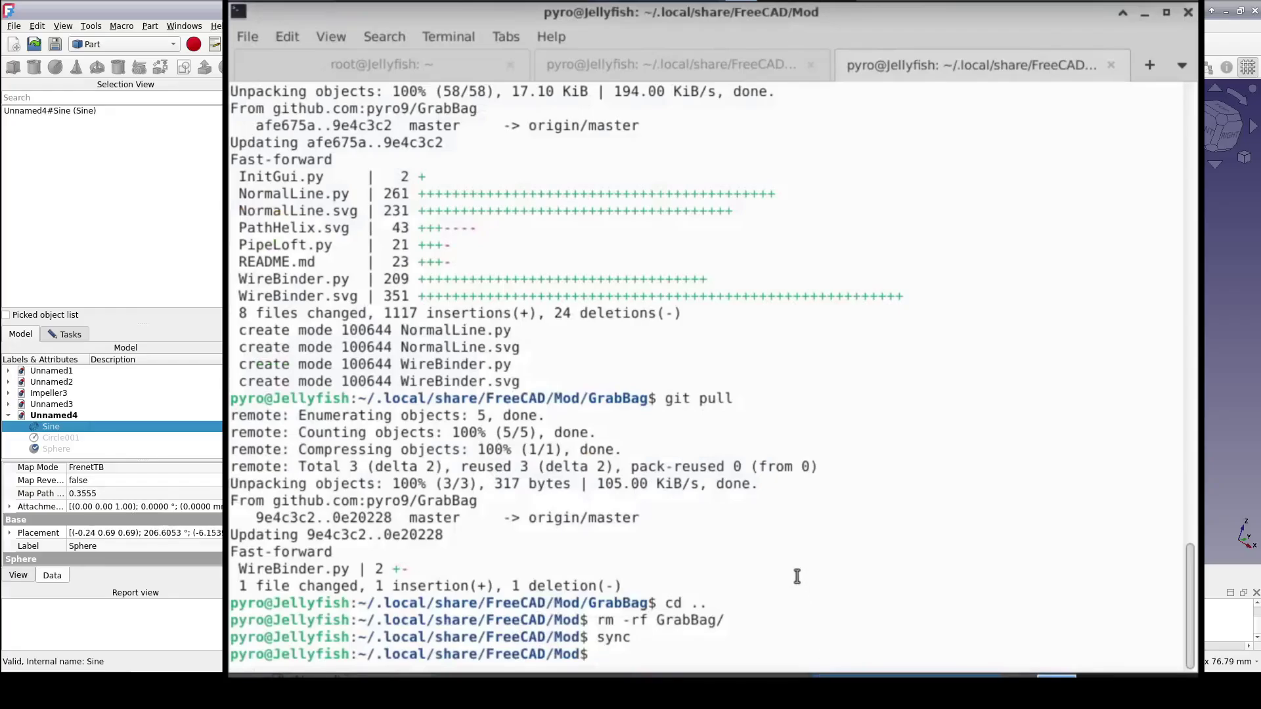
{"action": "type", "text": "git clon"}
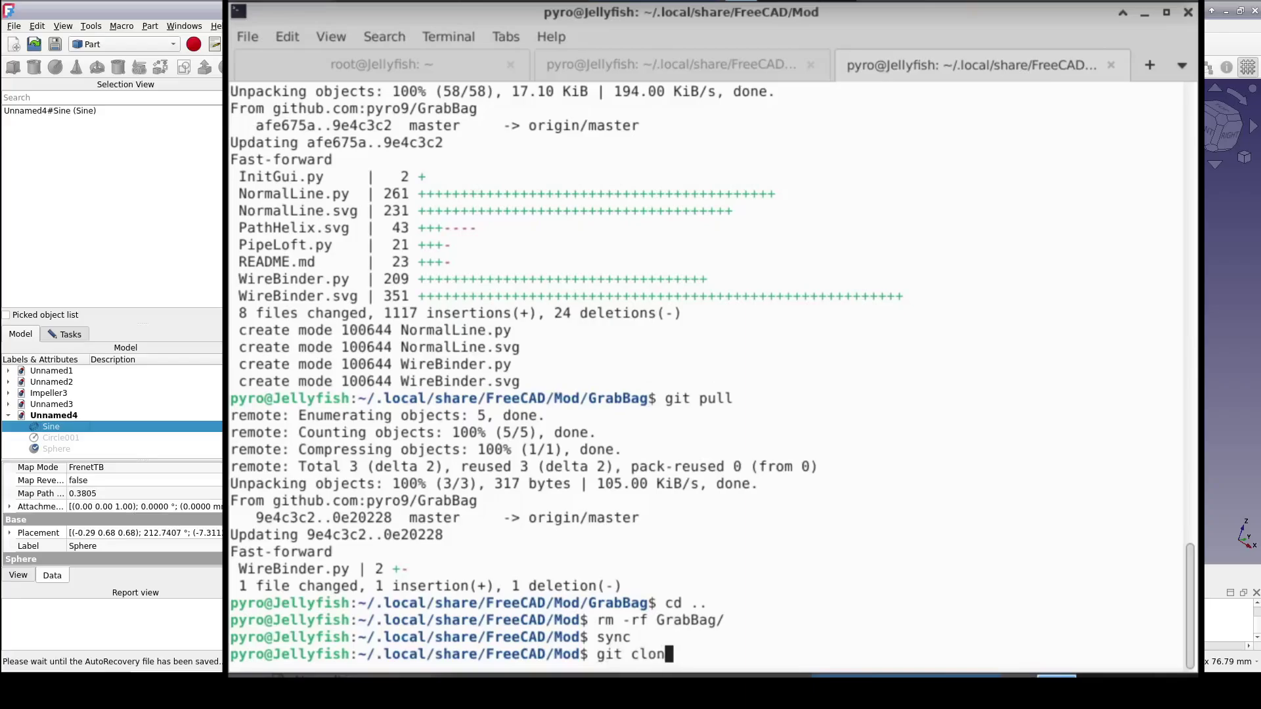
{"action": "type", "text": "e"}
{"action": "middle_click", "coordinate": [801, 578]}
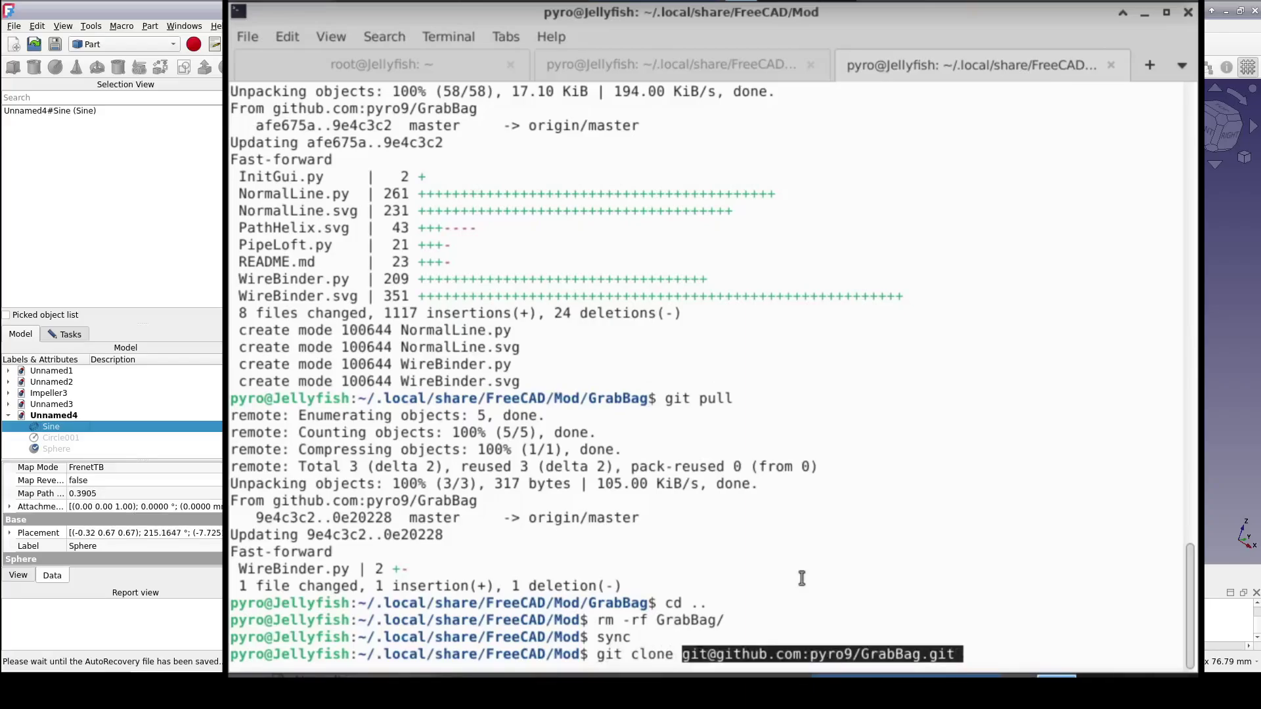
{"action": "key", "text": "Return"}
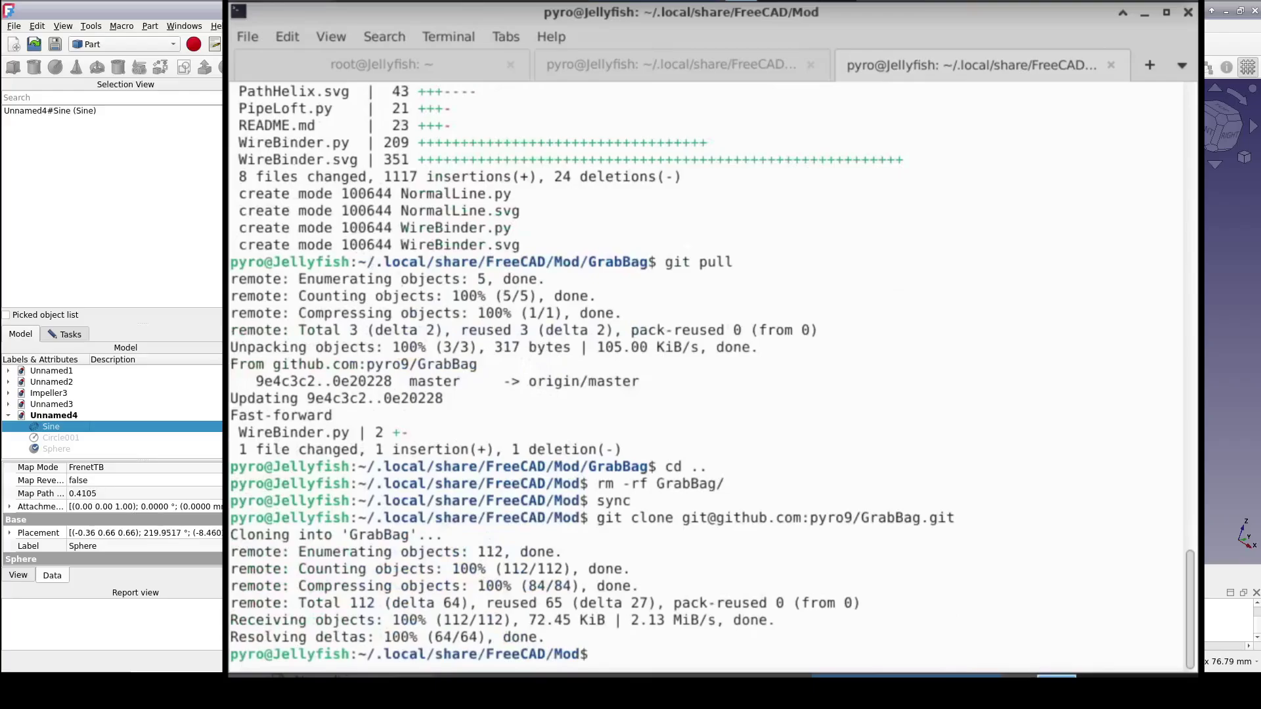
{"action": "type", "text": "ls GrabBag/"}
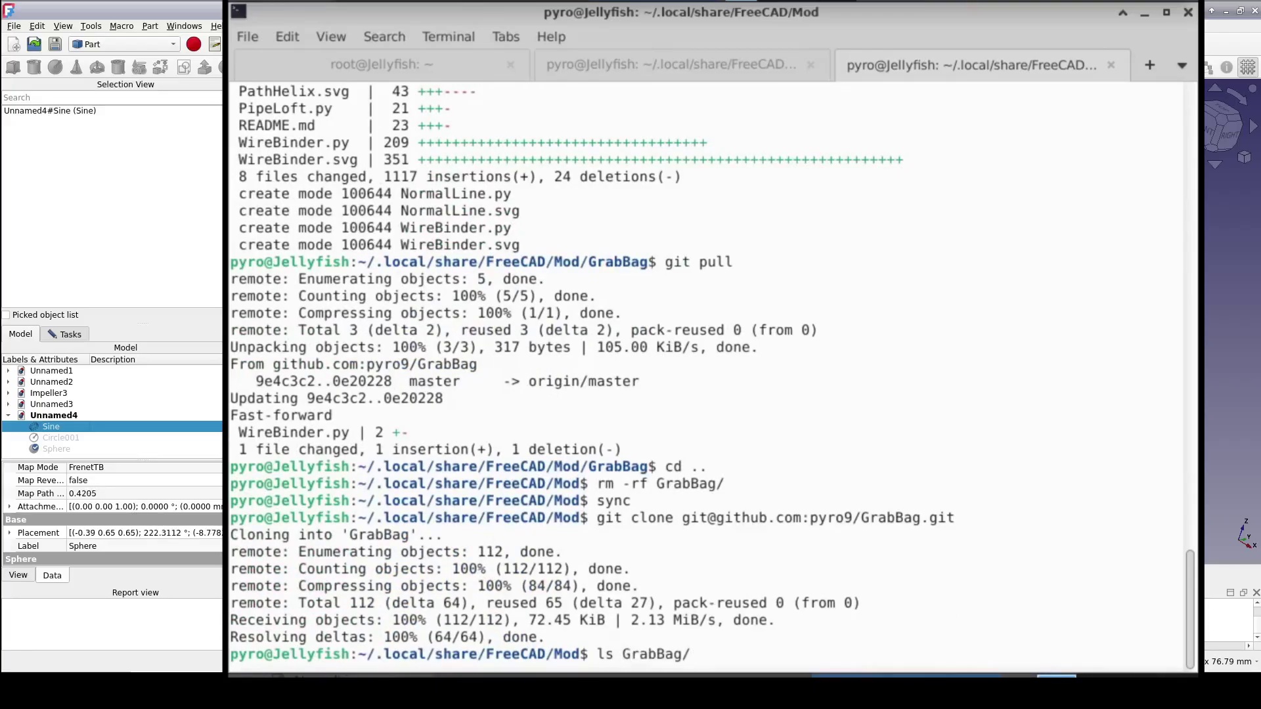
{"action": "key", "text": "Return"}
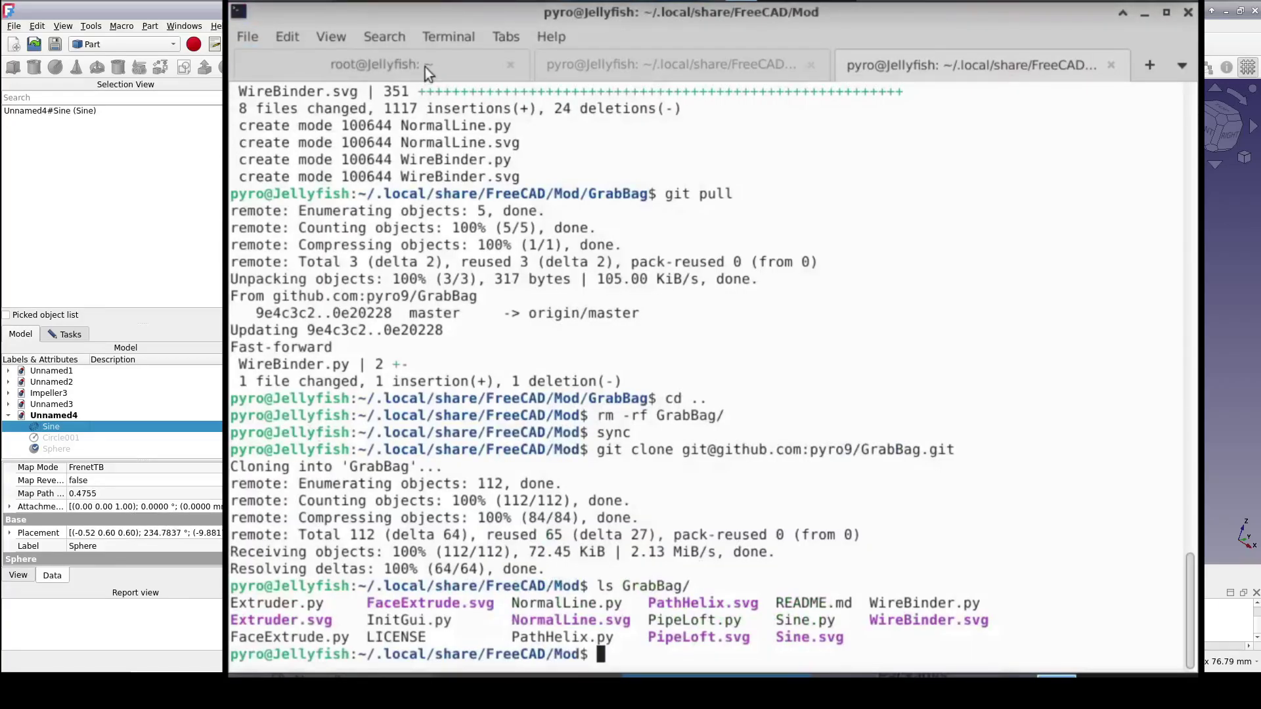
Switch to FreeCAD and activate the Part workbench.
{"action": "left_click", "coordinate": [424, 67]}
{"action": "left_click", "coordinate": [583, 65]}
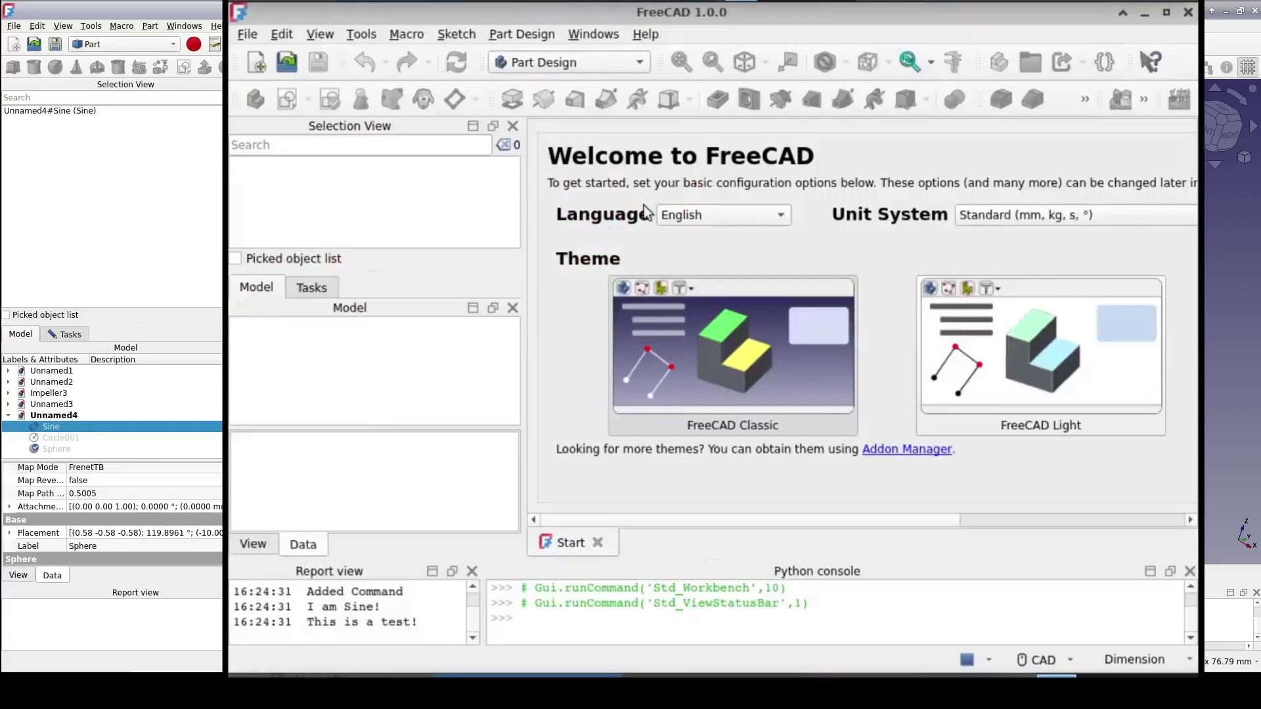
{"action": "left_click", "coordinate": [581, 62]}
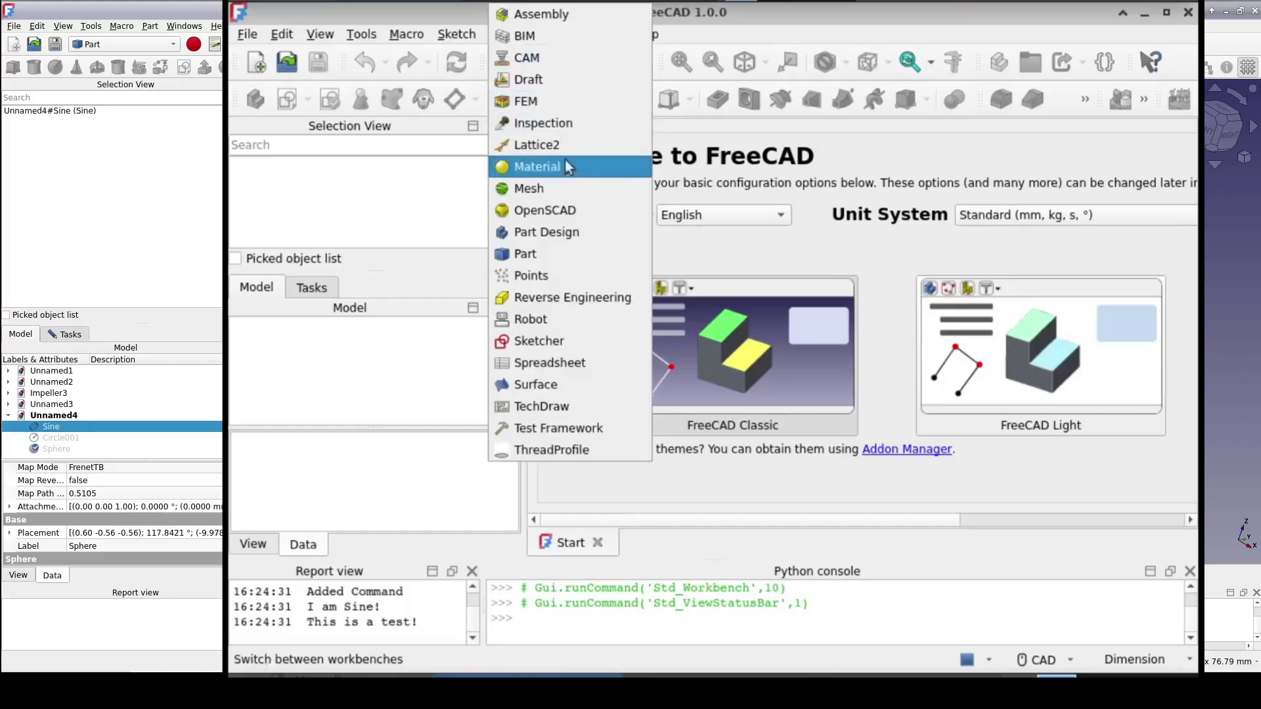
{"action": "left_click", "coordinate": [561, 254]}
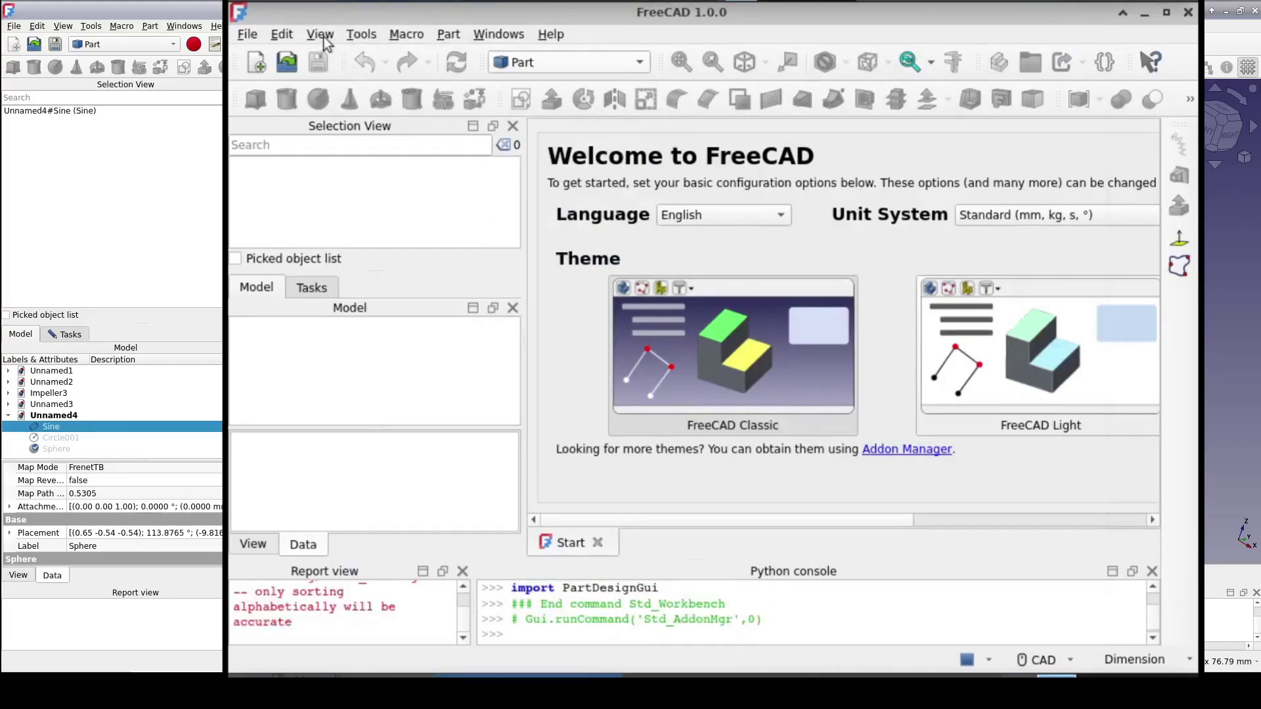
Create a custom toolbar named Custom2 for the Part workbench in the Customize dialog and select it.
{"action": "left_click", "coordinate": [355, 39]}
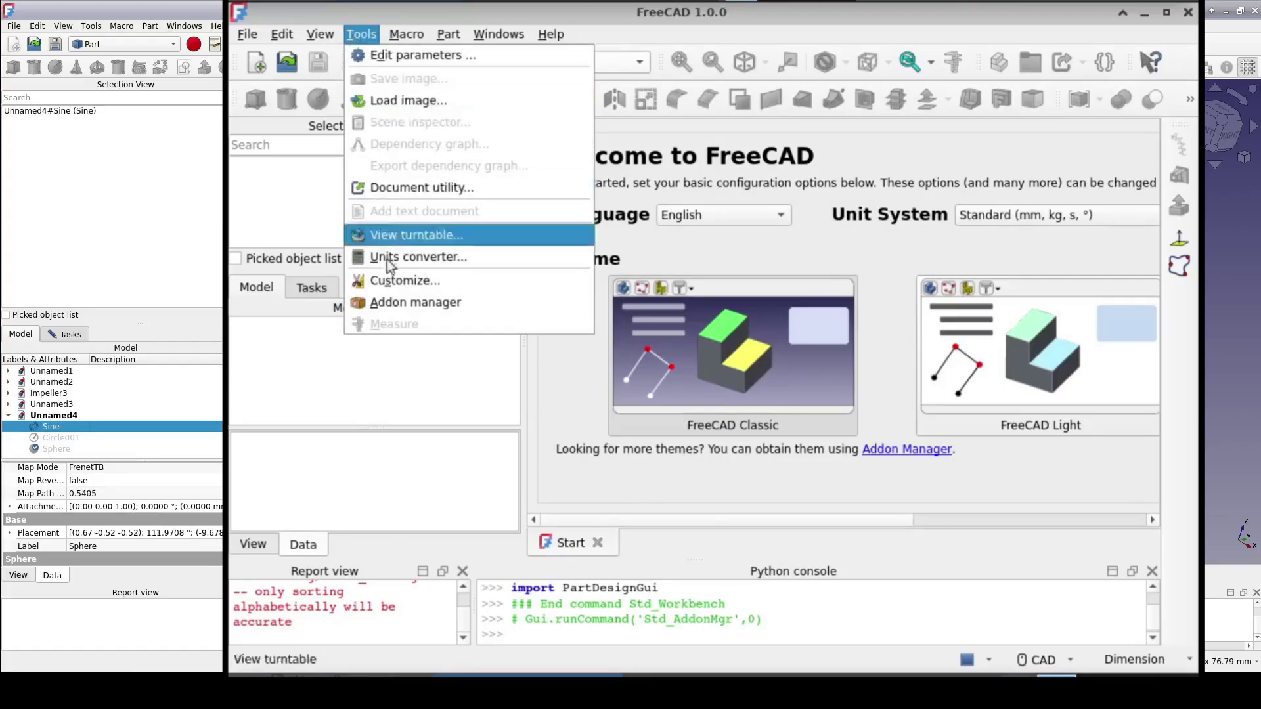
{"action": "left_click", "coordinate": [395, 286]}
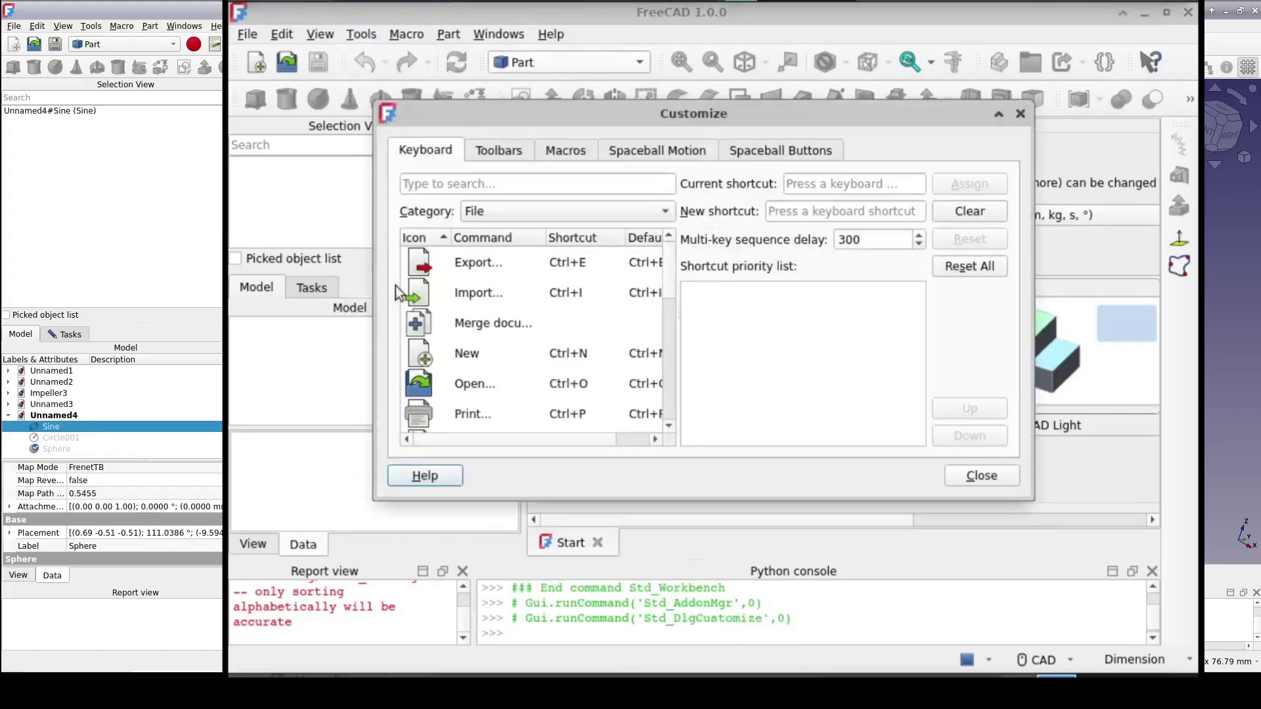
{"action": "left_click", "coordinate": [499, 155]}
{"action": "left_click", "coordinate": [971, 202]}
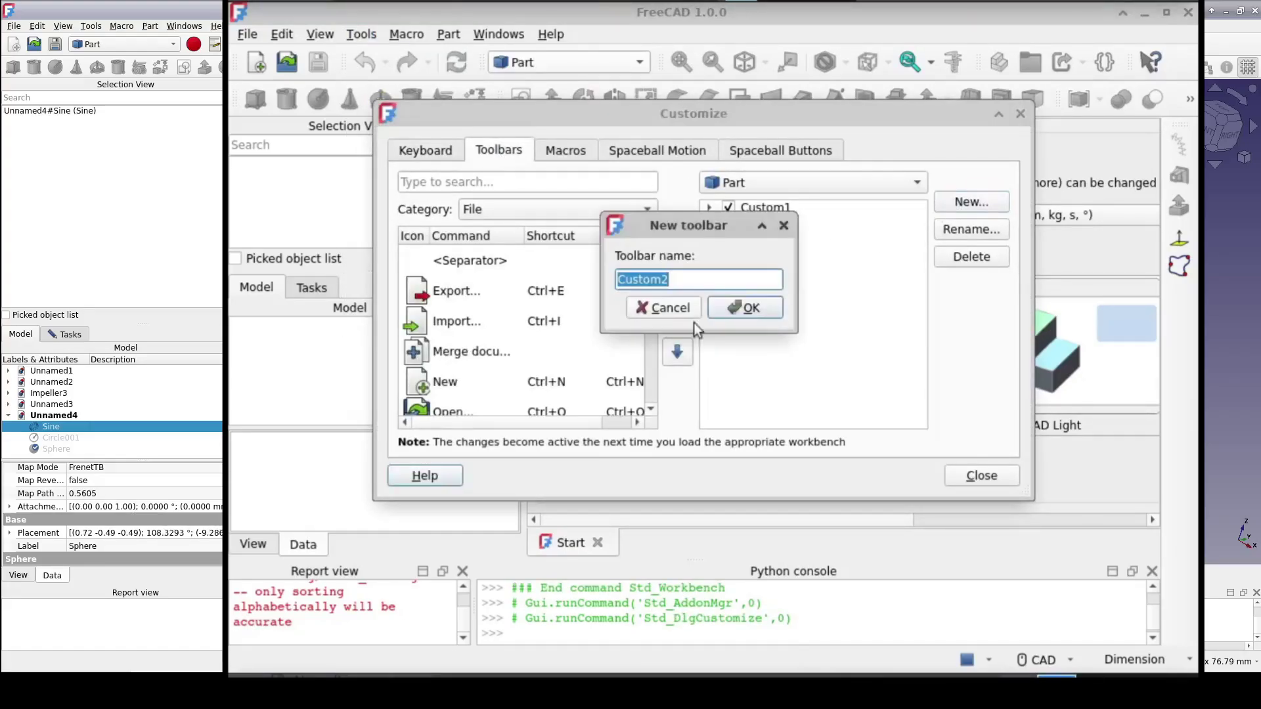
{"action": "left_click", "coordinate": [769, 307]}
{"action": "left_click", "coordinate": [722, 223]}
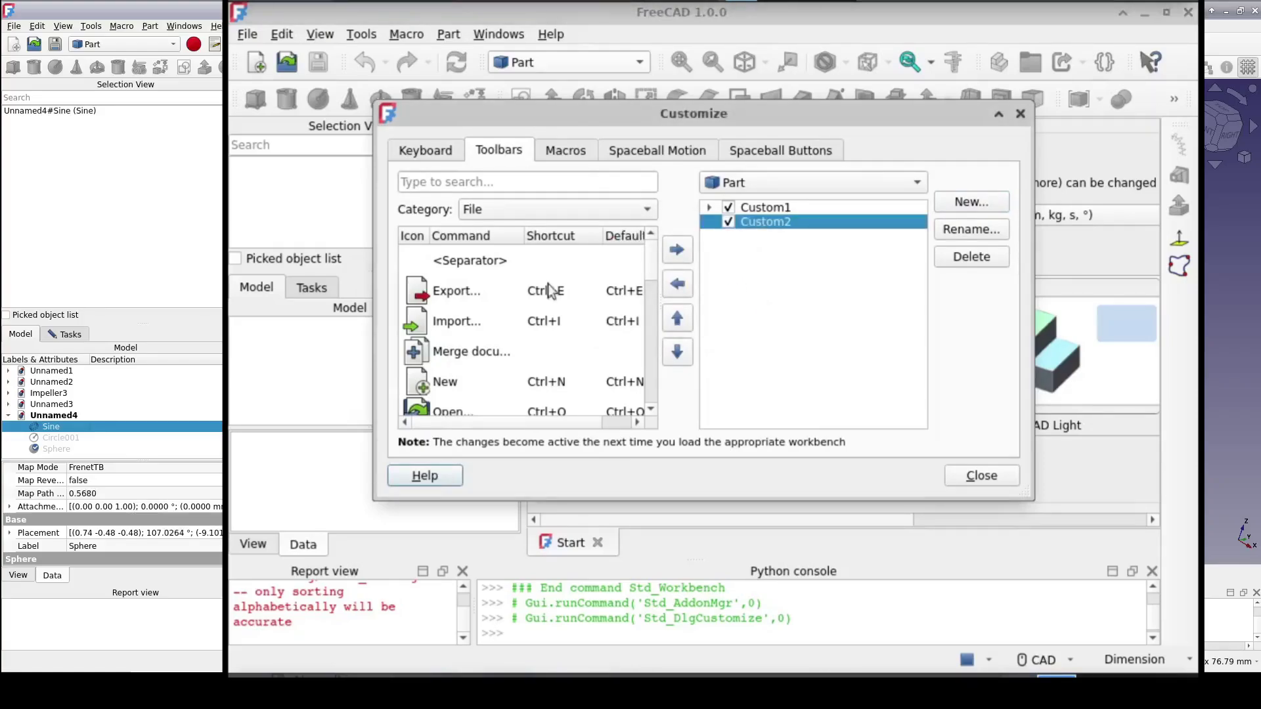
Add the PathHelix, Extruder, NormalLine and Sine commands from the GrabBag category to the Custom2 toolbar and close the Customize dialog.
{"action": "left_click", "coordinate": [523, 211]}
{"action": "left_click", "coordinate": [513, 333]}
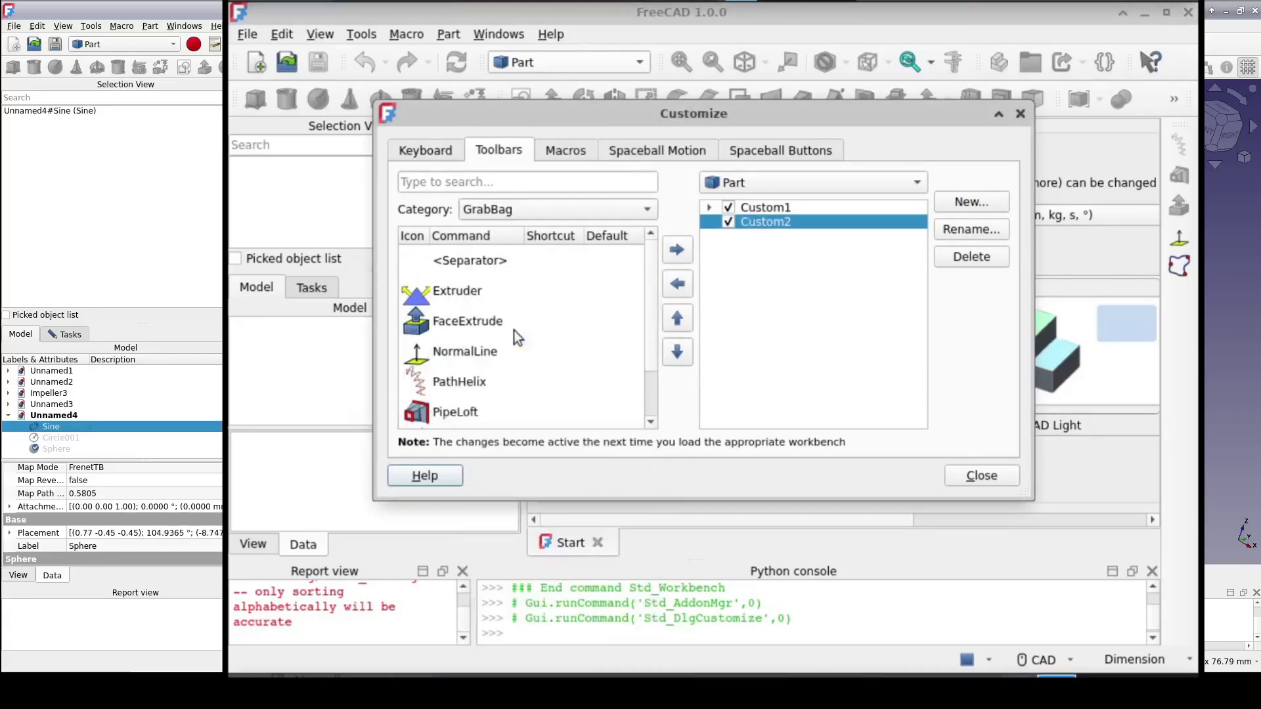
{"action": "left_click", "coordinate": [464, 385]}
{"action": "left_click", "coordinate": [675, 251]}
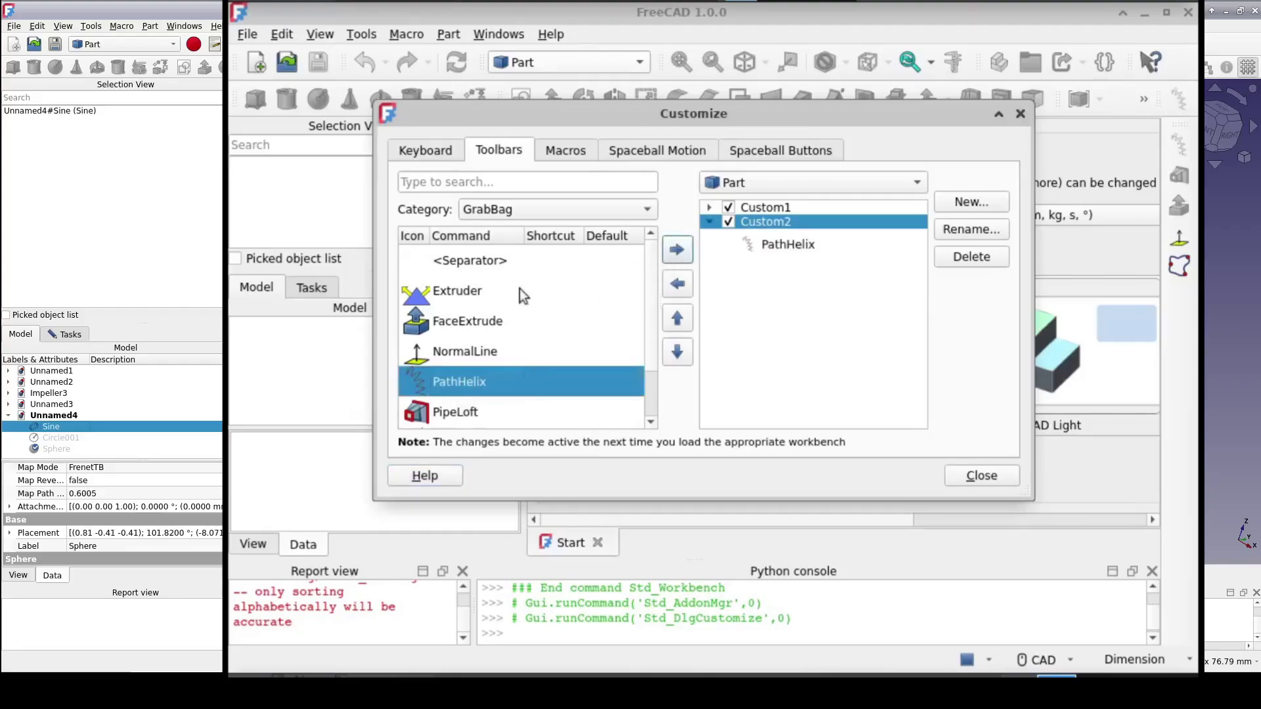
{"action": "left_click", "coordinate": [481, 294]}
{"action": "left_click", "coordinate": [676, 252]}
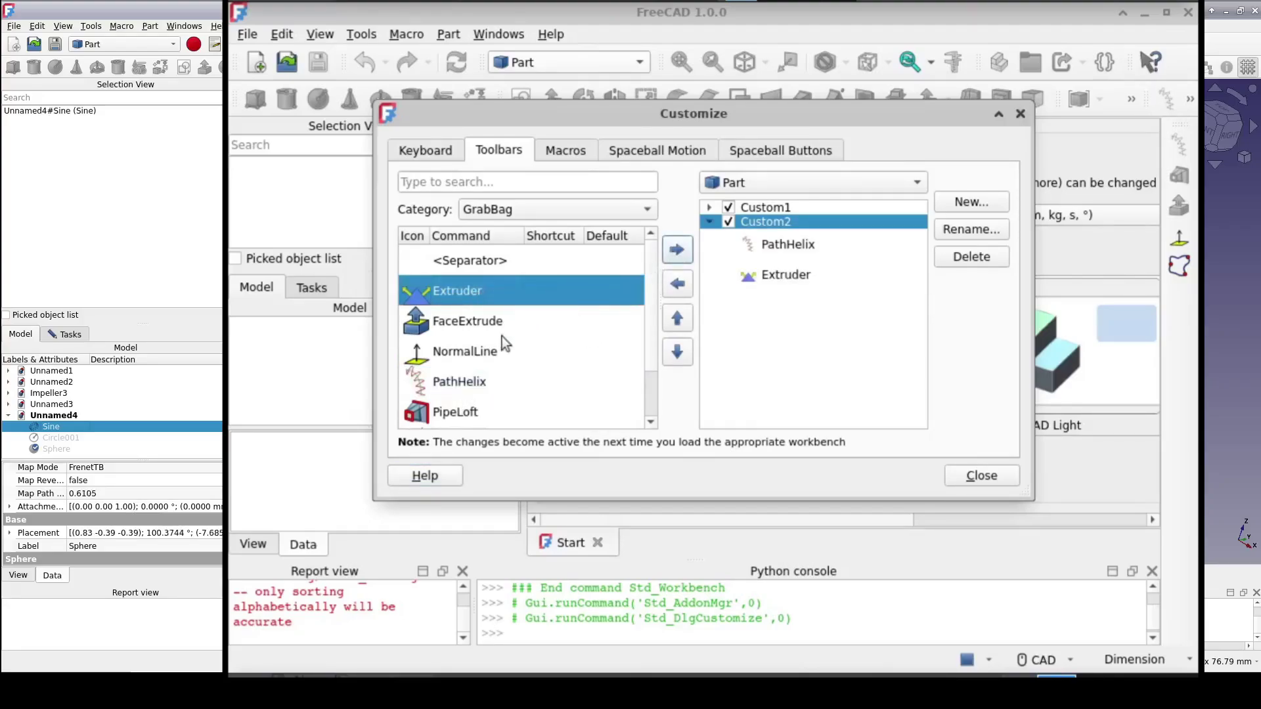
{"action": "left_click", "coordinate": [487, 352]}
{"action": "left_click", "coordinate": [676, 251]}
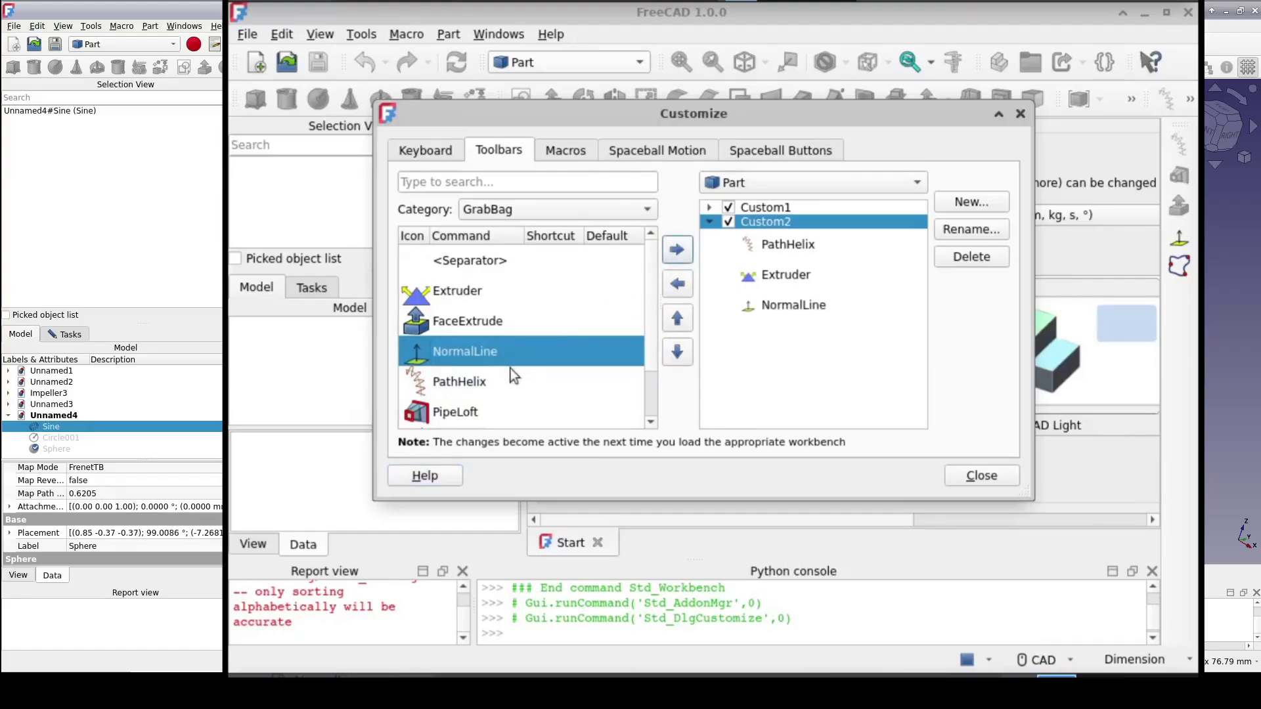
{"action": "scroll", "coordinate": [511, 376], "scroll_direction": "down", "scroll_amount": 1}
{"action": "left_click", "coordinate": [477, 388]}
{"action": "left_click", "coordinate": [676, 250]}
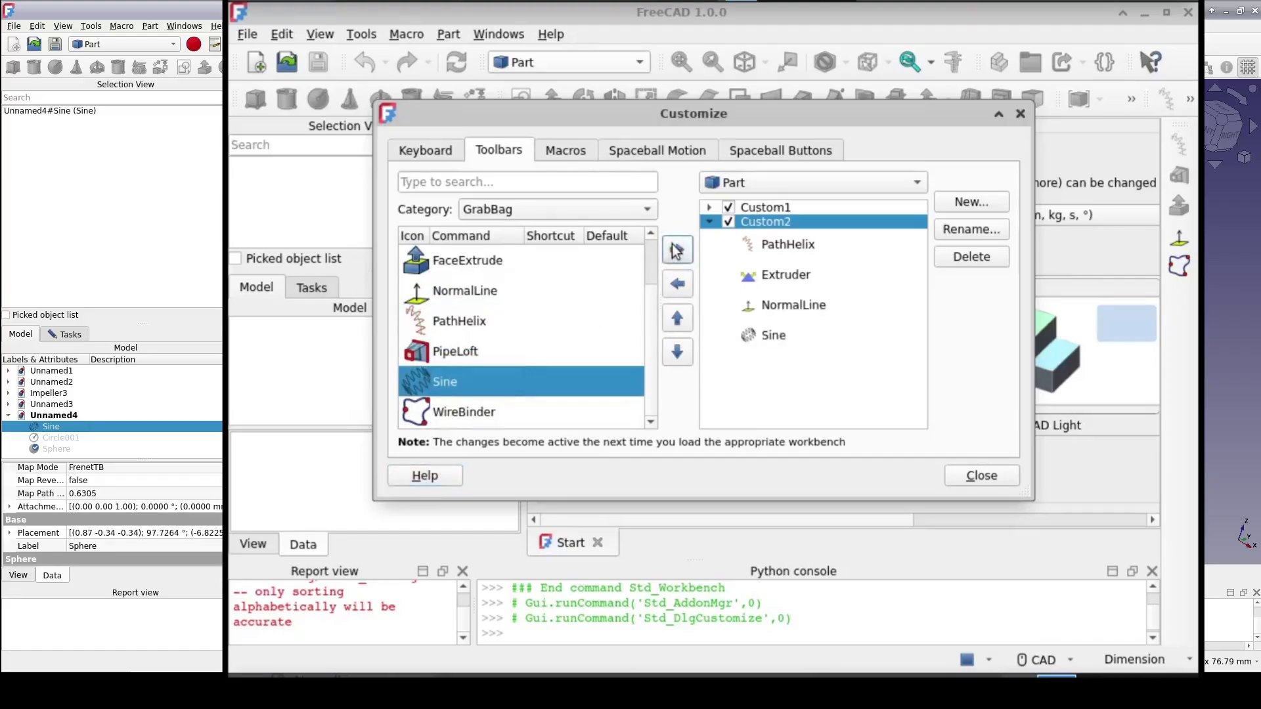
{"action": "left_click", "coordinate": [980, 474]}
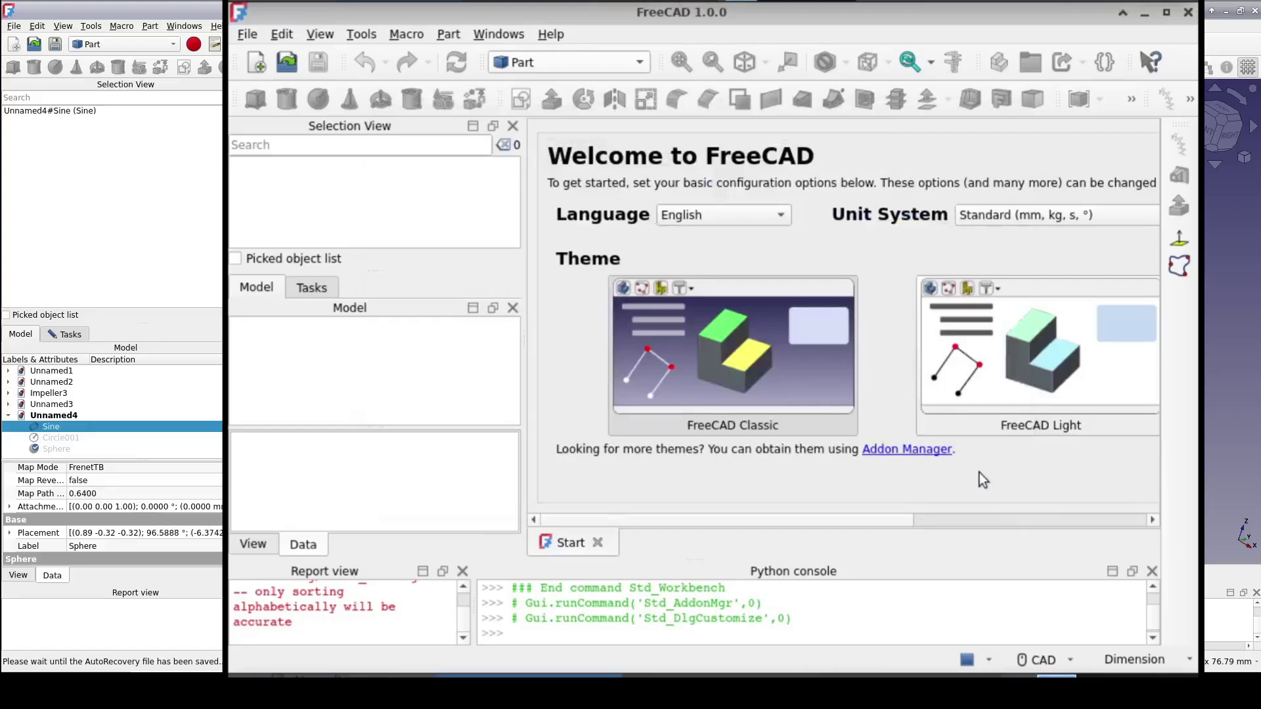
Create a new empty document and expand the hidden commands of the Custom2 toolbar.
{"action": "left_click", "coordinate": [1190, 98]}
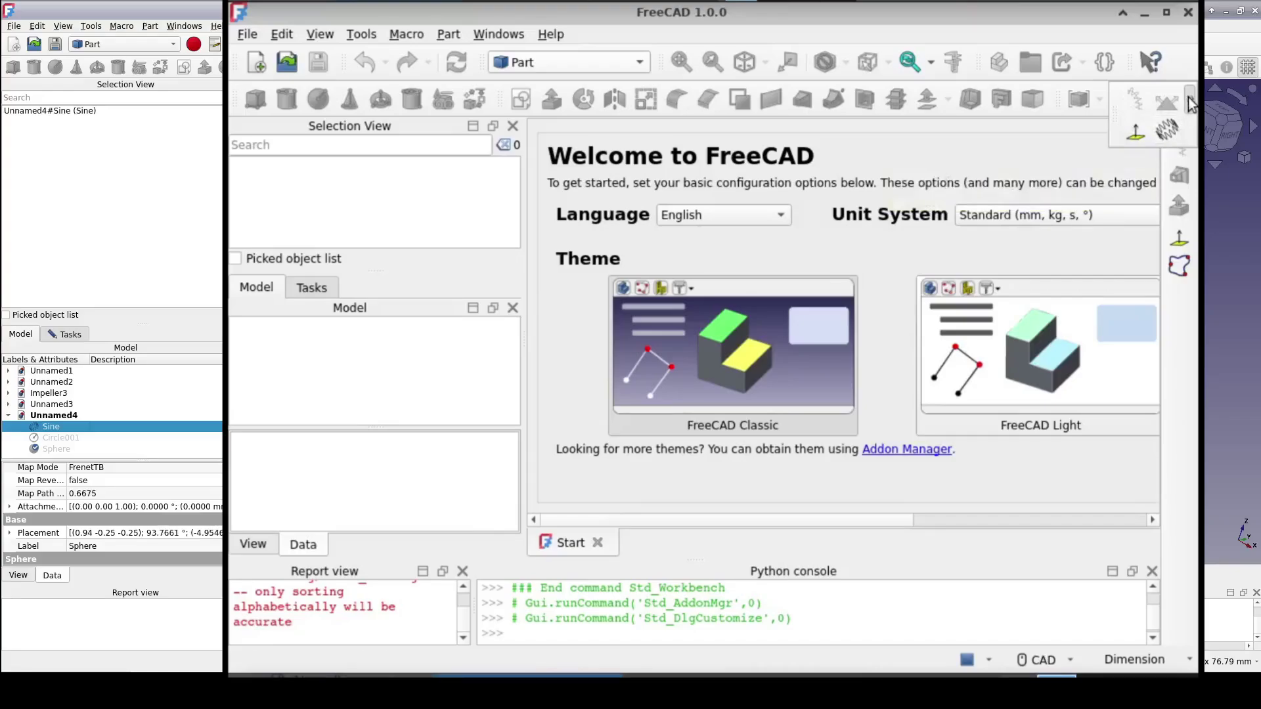
{"action": "left_click", "coordinate": [1190, 100]}
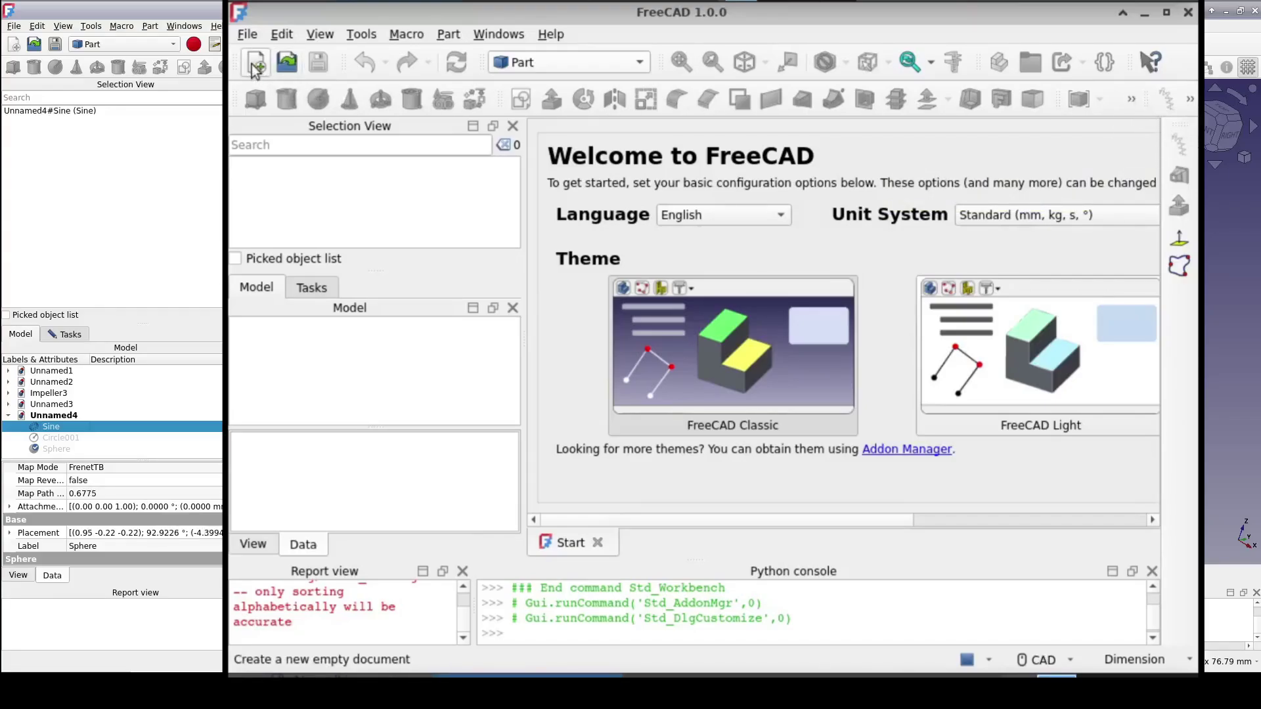
{"action": "left_click", "coordinate": [256, 64]}
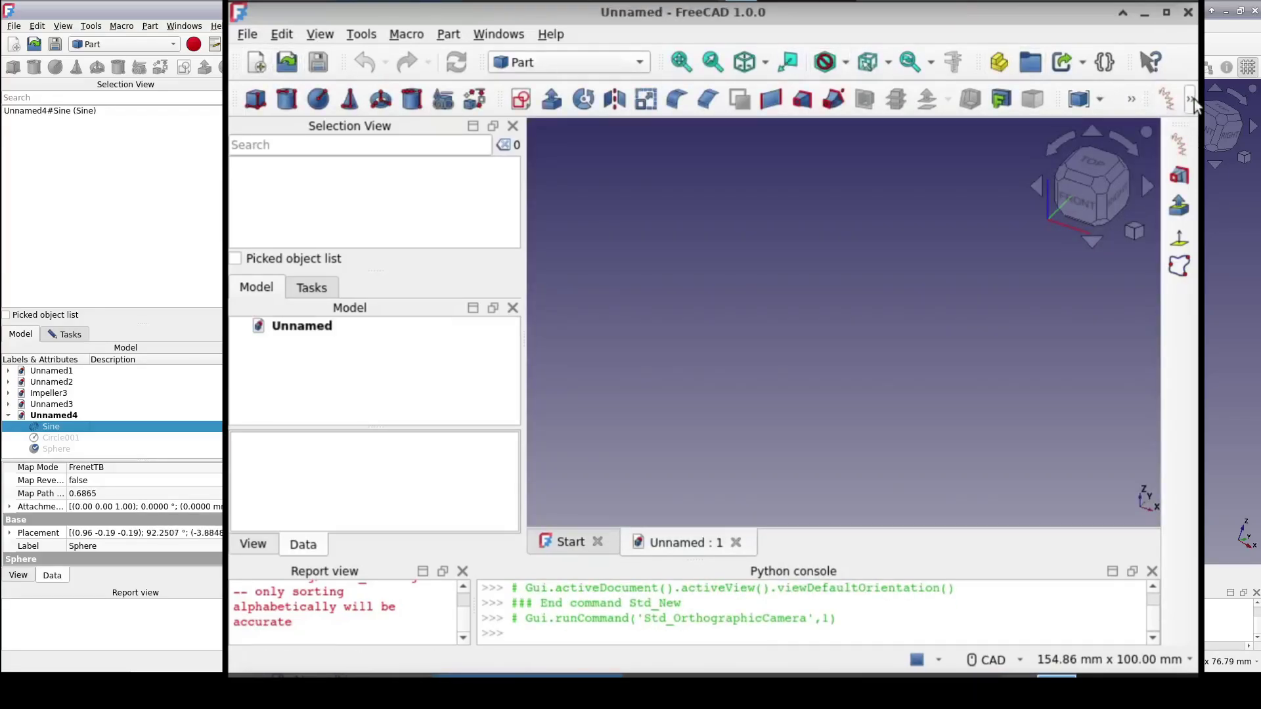
{"action": "left_click", "coordinate": [1191, 100]}
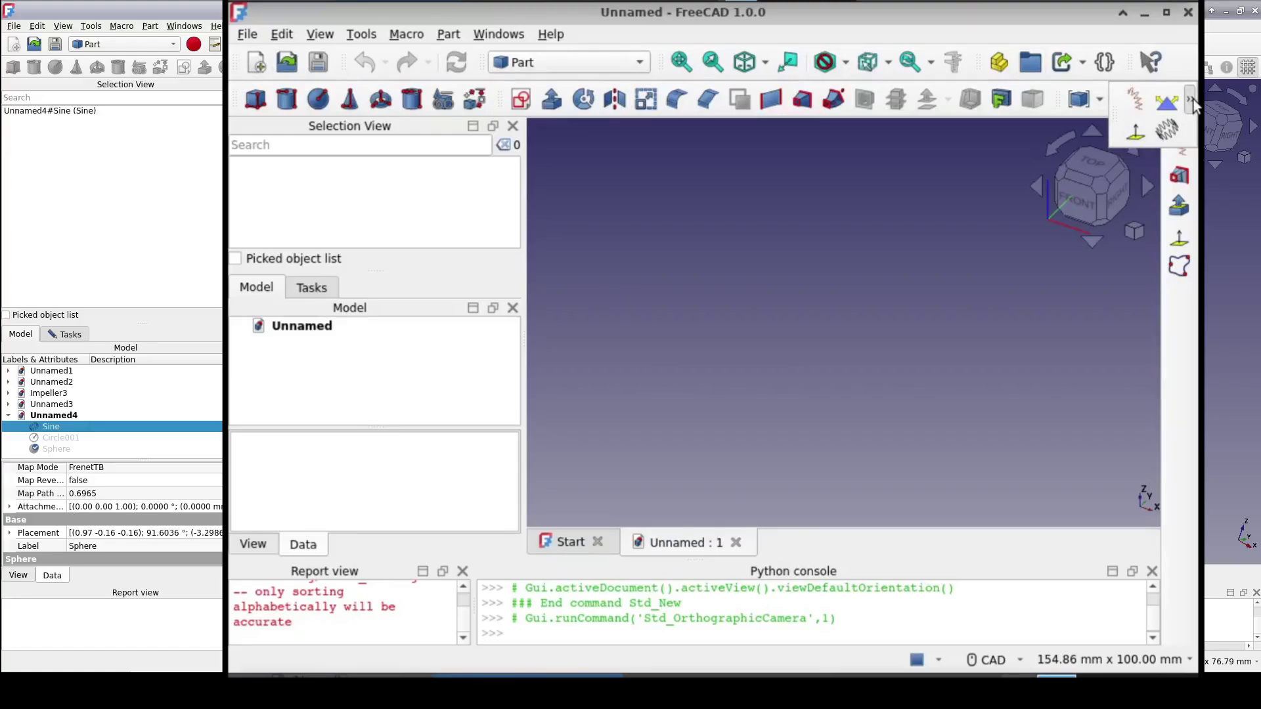